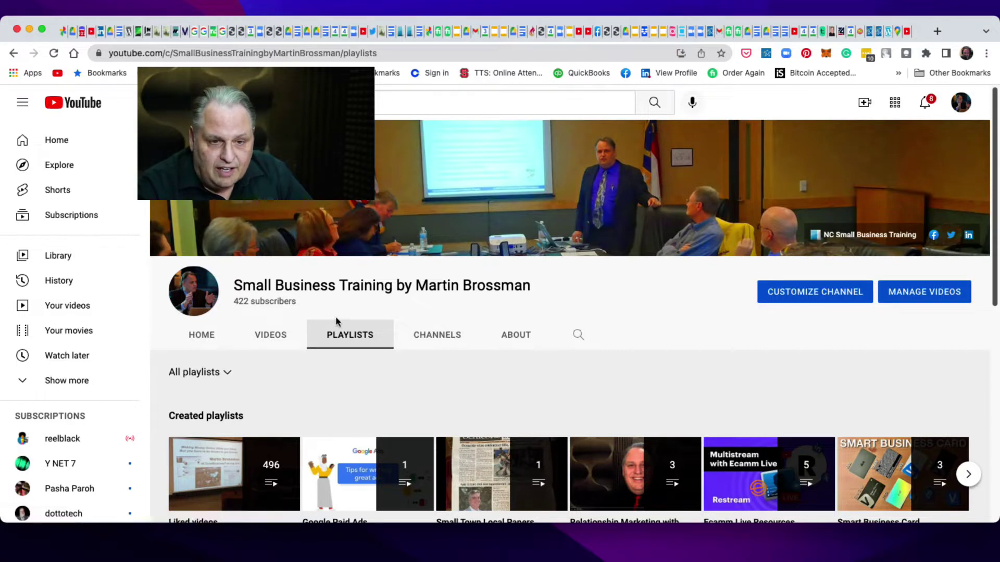
# - Go to YouTube Studio from the account menu and show the channel's Playlists list
pyautogui.scroll(-2, 362, 343)
pyautogui.scroll(-1, 553, 365)
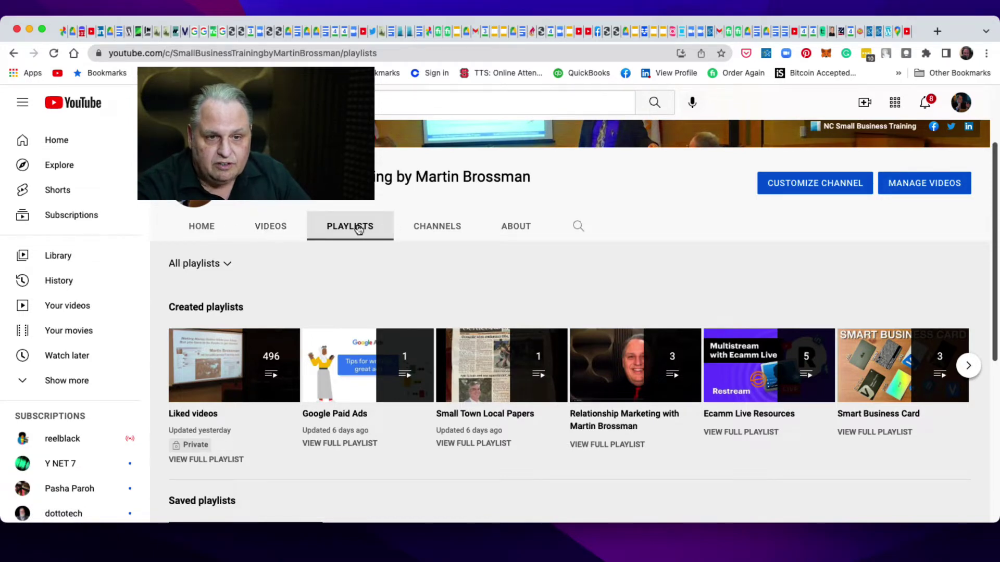
pyautogui.click(960, 106)
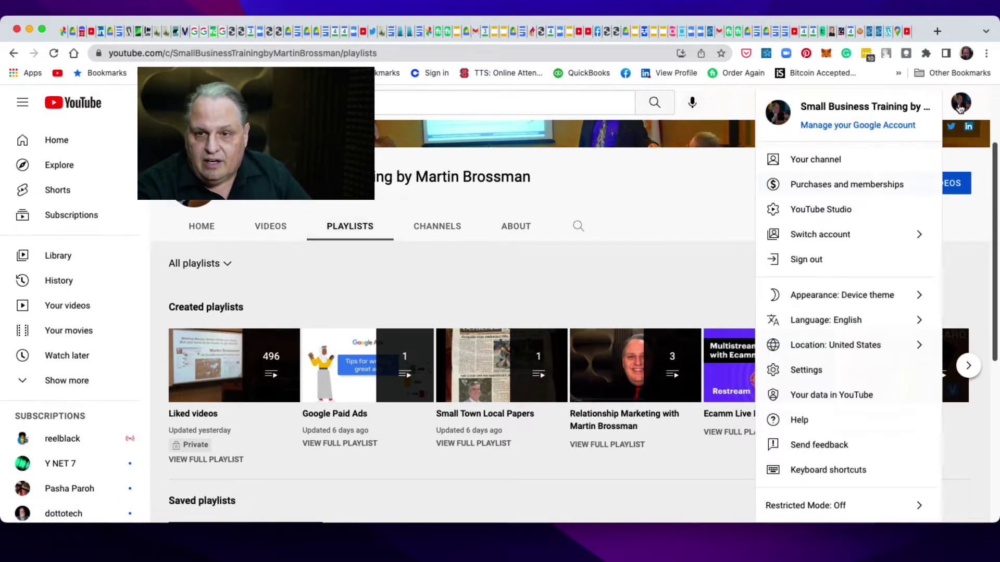
pyautogui.click(806, 210)
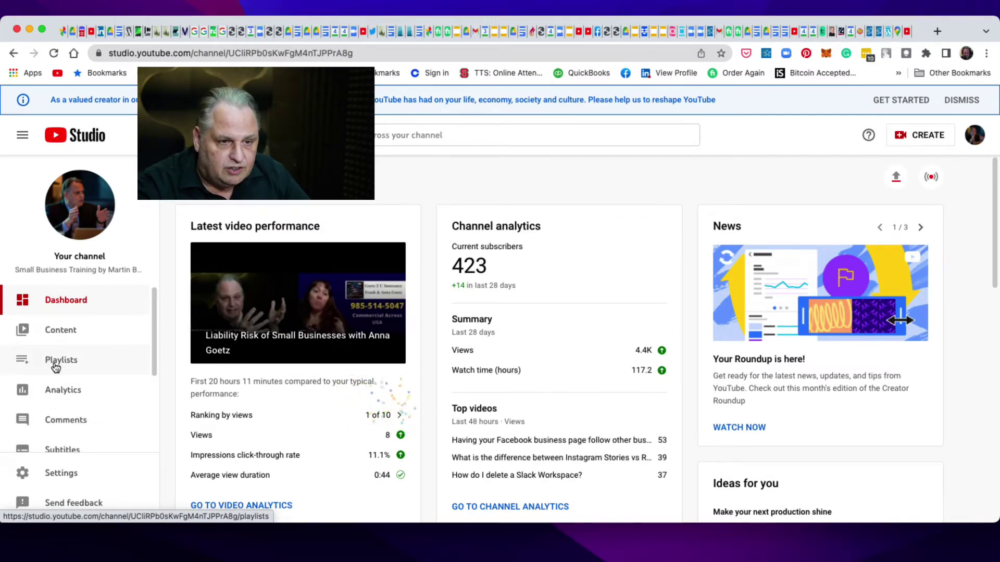
pyautogui.click(59, 366)
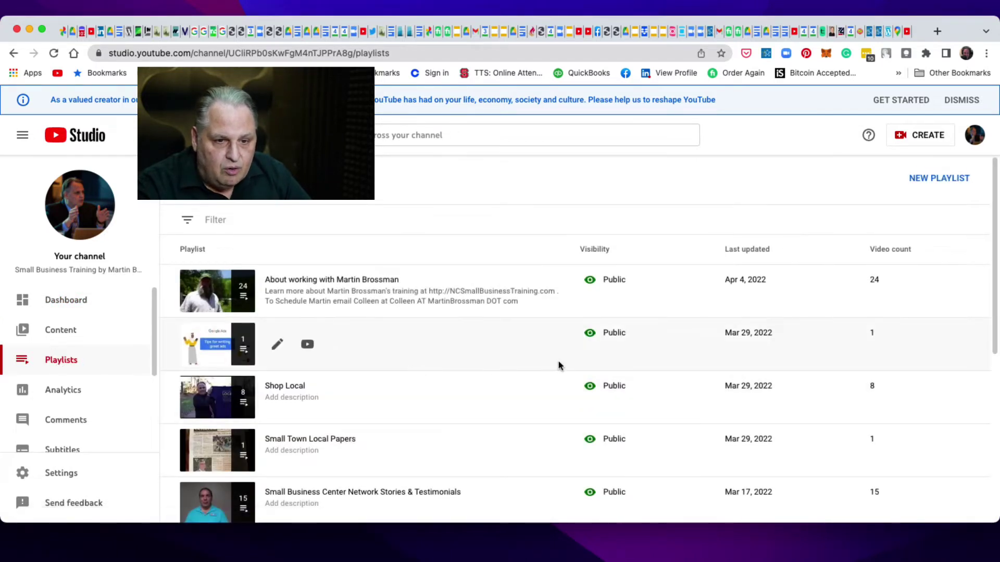
# - Scroll the playlists list to Ecamm Live Resources and open it for editing
pyautogui.scroll(-5, 544, 377)
pyautogui.scroll(-2, 543, 377)
pyautogui.scroll(5, 543, 377)
pyautogui.scroll(-2, 542, 373)
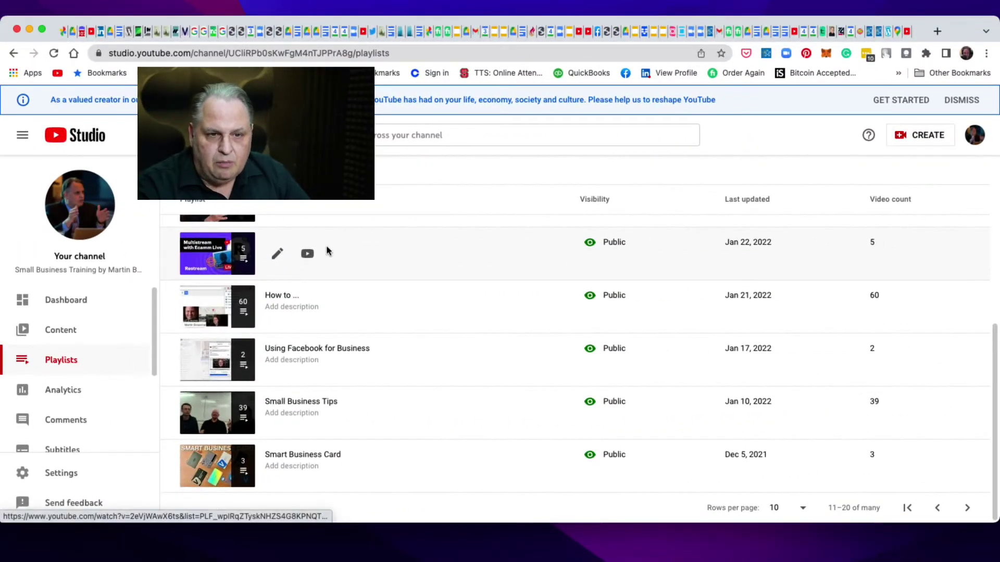
pyautogui.scroll(2, 328, 251)
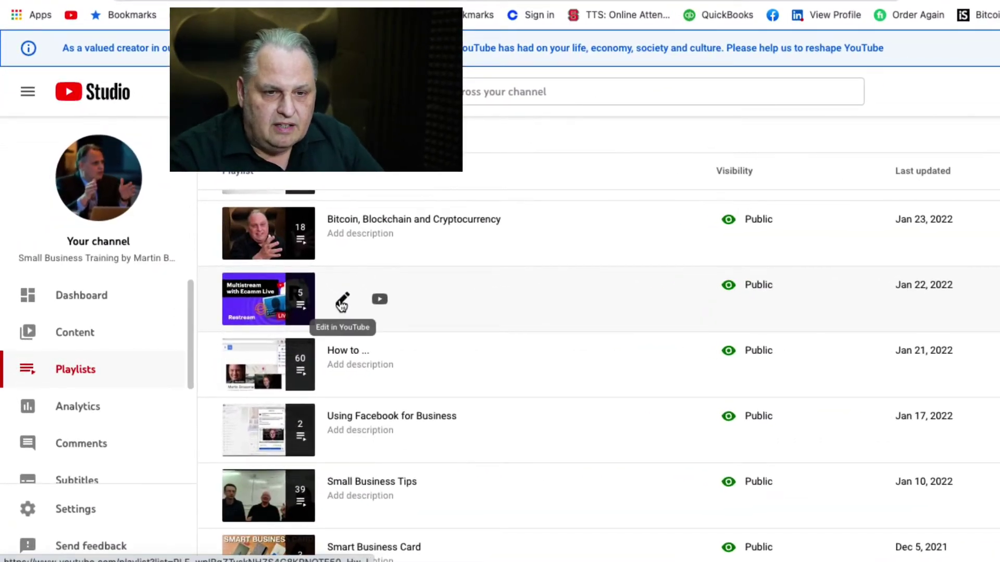
pyautogui.click(341, 301)
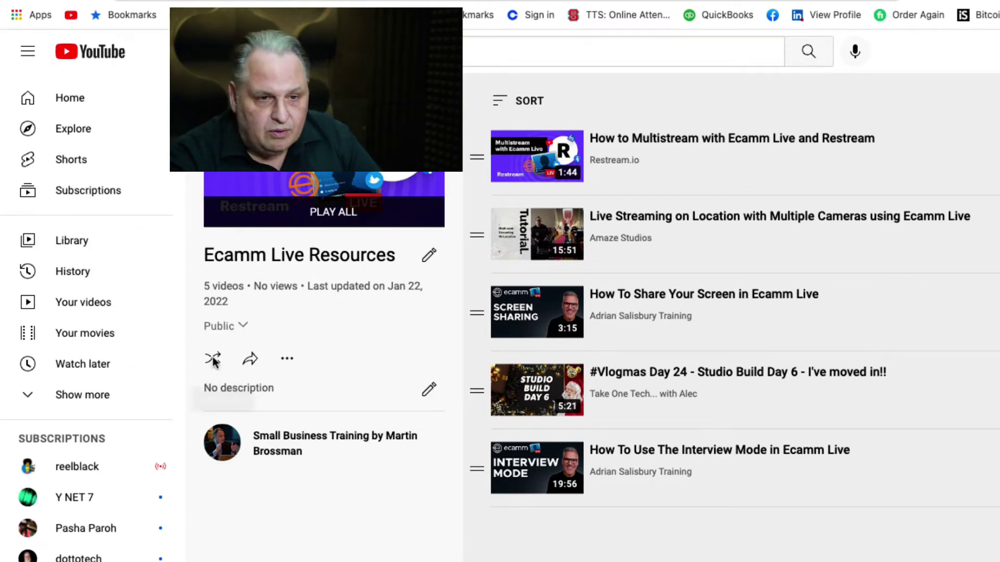
# - Change the Ecamm Live Resources visibility dropdown from Public to Unlisted
pyautogui.click(233, 328)
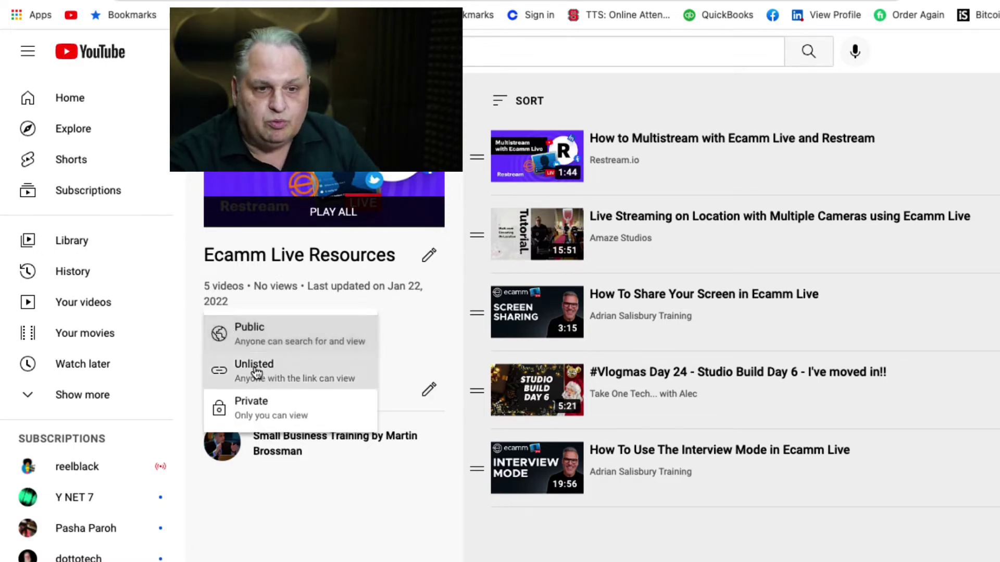
pyautogui.click(293, 377)
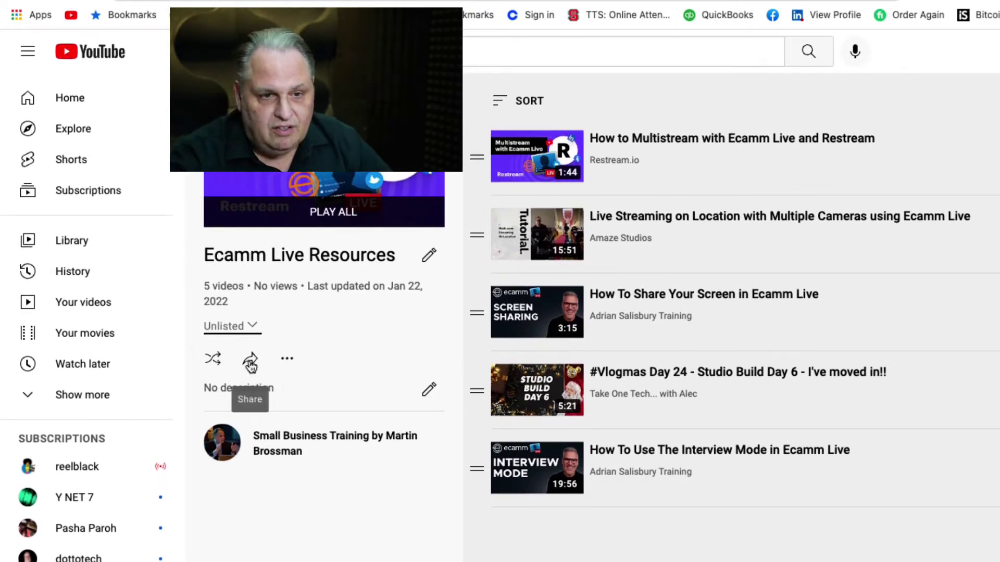
# - Reload the Your channel PLAYLISTS tab to confirm Ecamm Live Resources is Unlisted, then select its URL
pyautogui.click(961, 102)
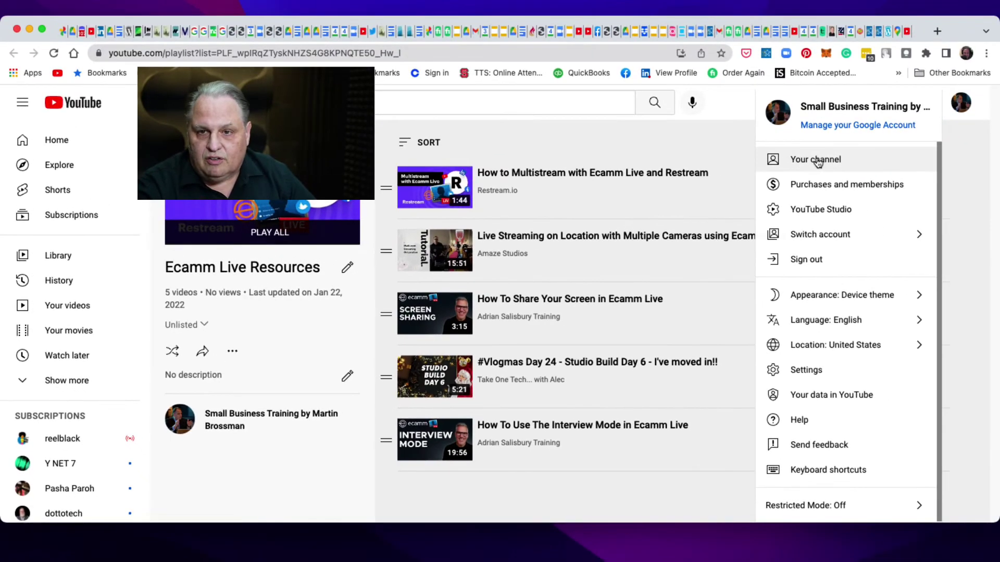
pyautogui.click(816, 160)
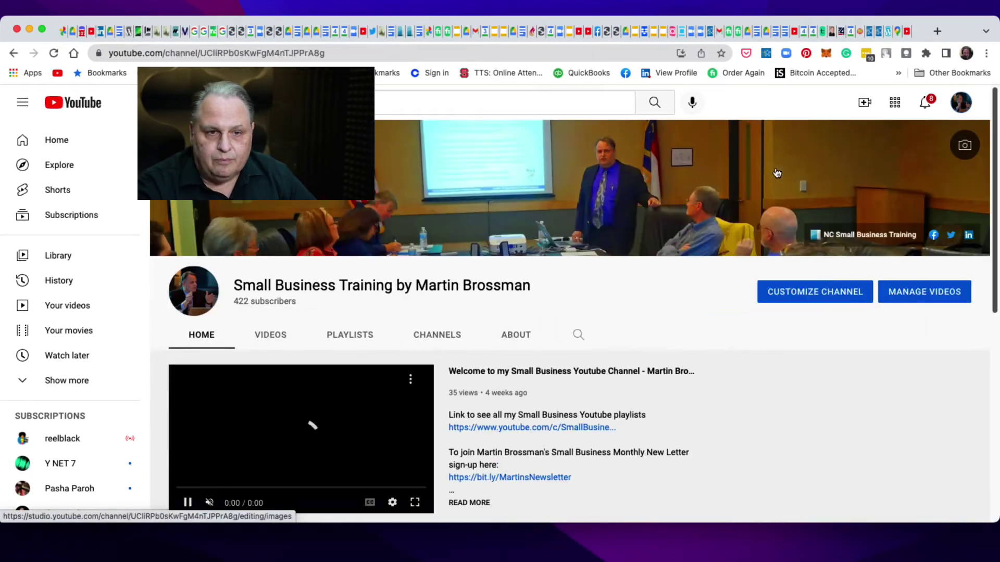
pyautogui.click(355, 336)
pyautogui.scroll(-2, 546, 359)
pyautogui.click(53, 54)
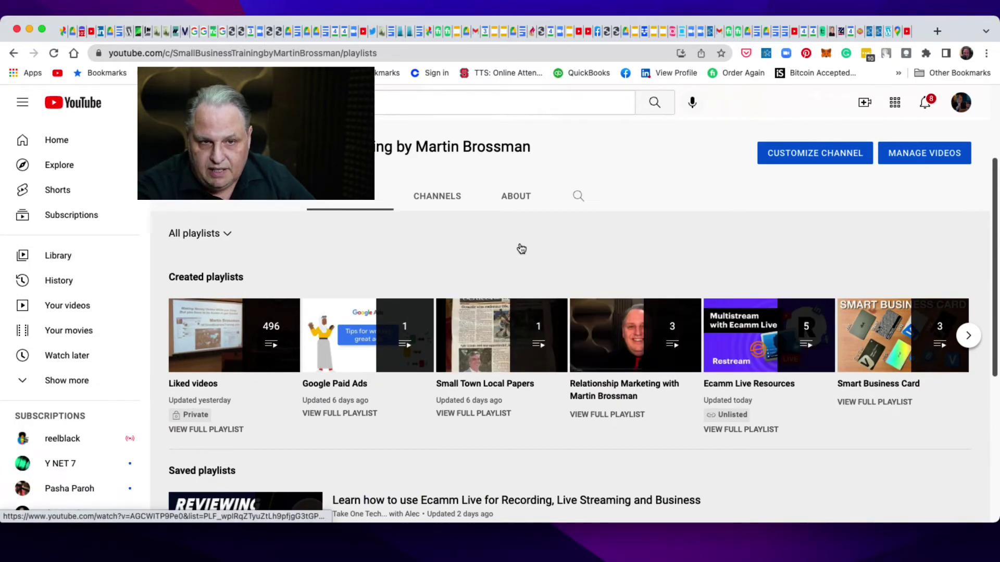
pyautogui.scroll(5, 316, 250)
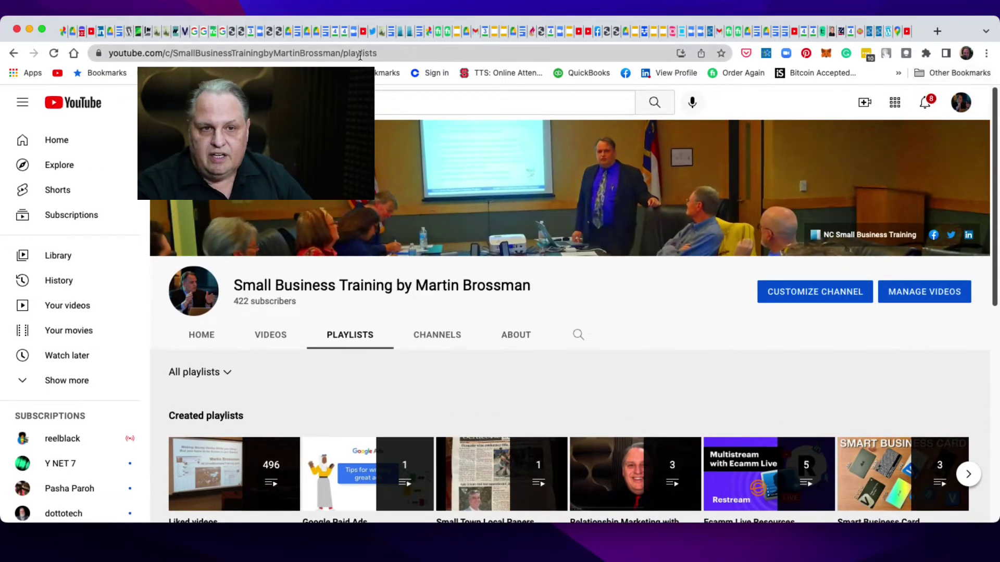
pyautogui.click(385, 55)
pyautogui.press('super+c')
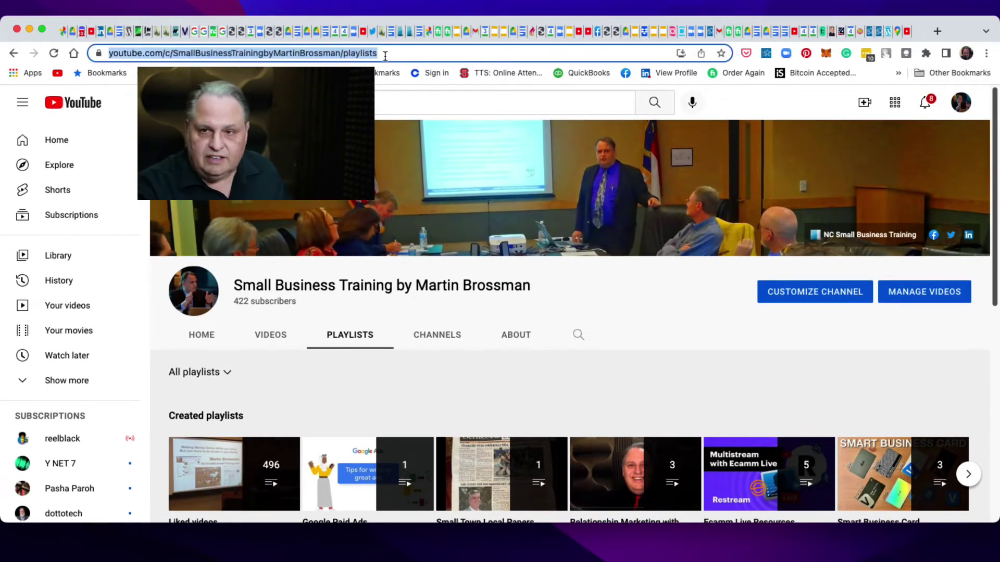
# - Load the copied channel playlists URL in a new Incognito window and page through its playlists
pyautogui.click(986, 53)
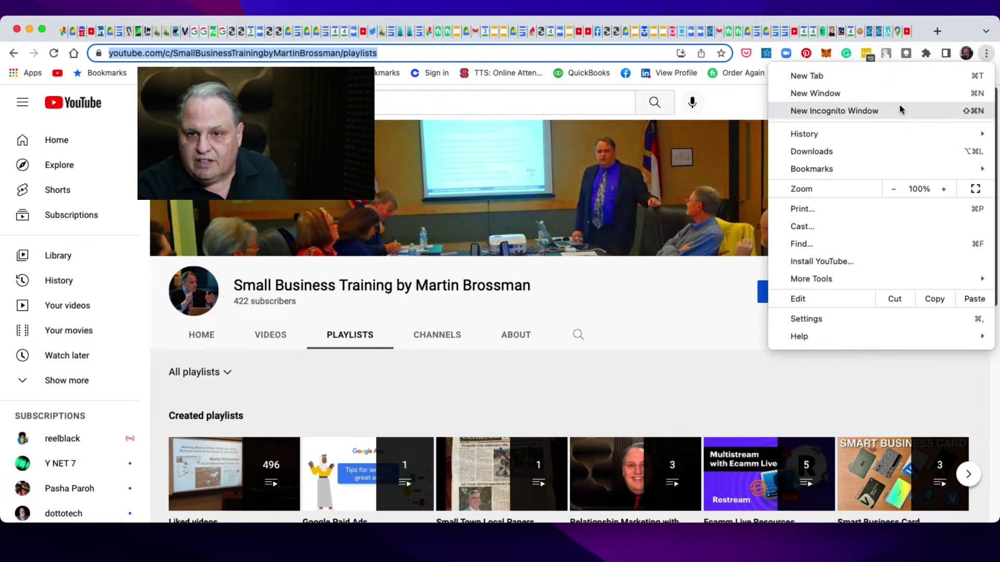
pyautogui.click(858, 112)
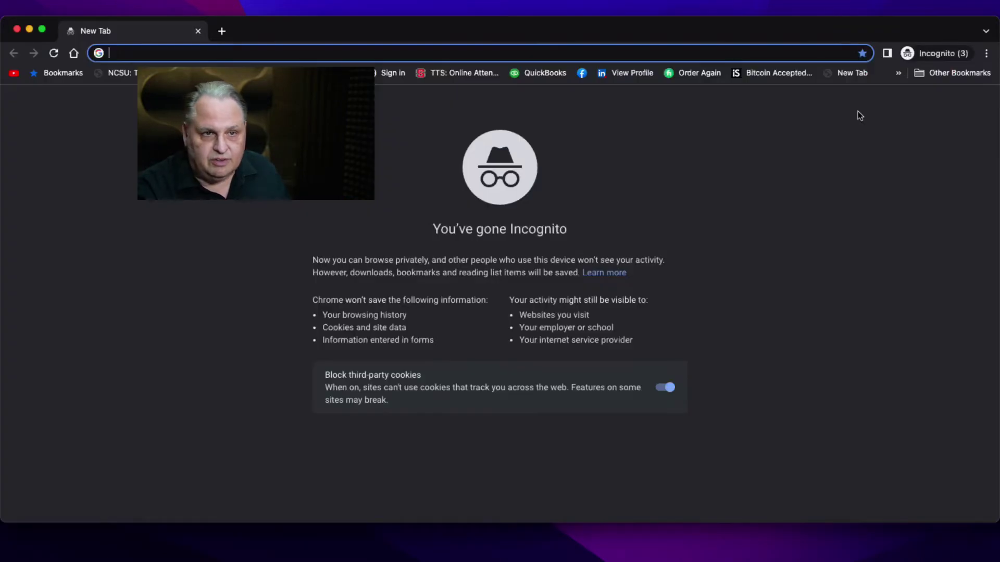
pyautogui.press('super+v')
pyautogui.press('Return')
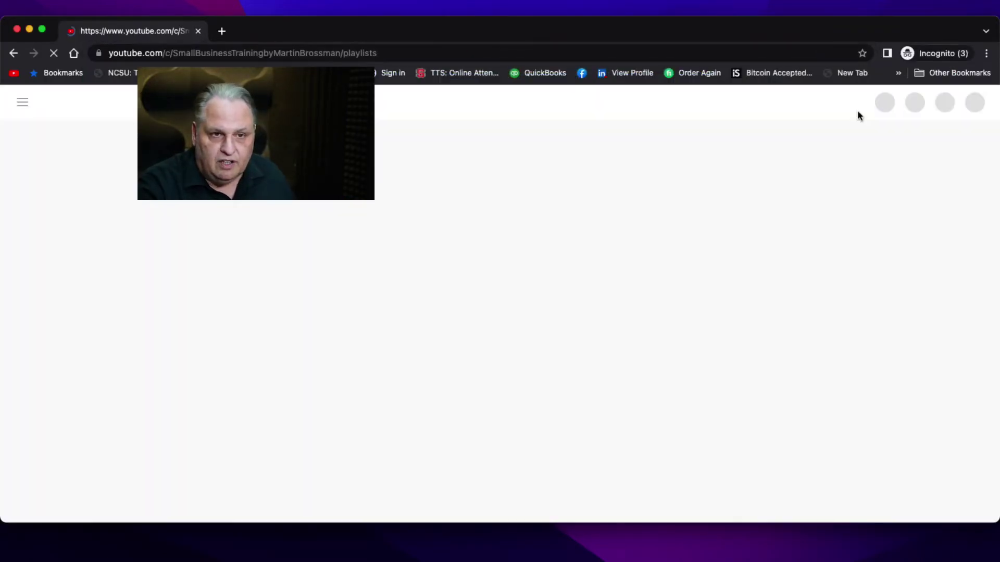
pyautogui.scroll(-2, 723, 182)
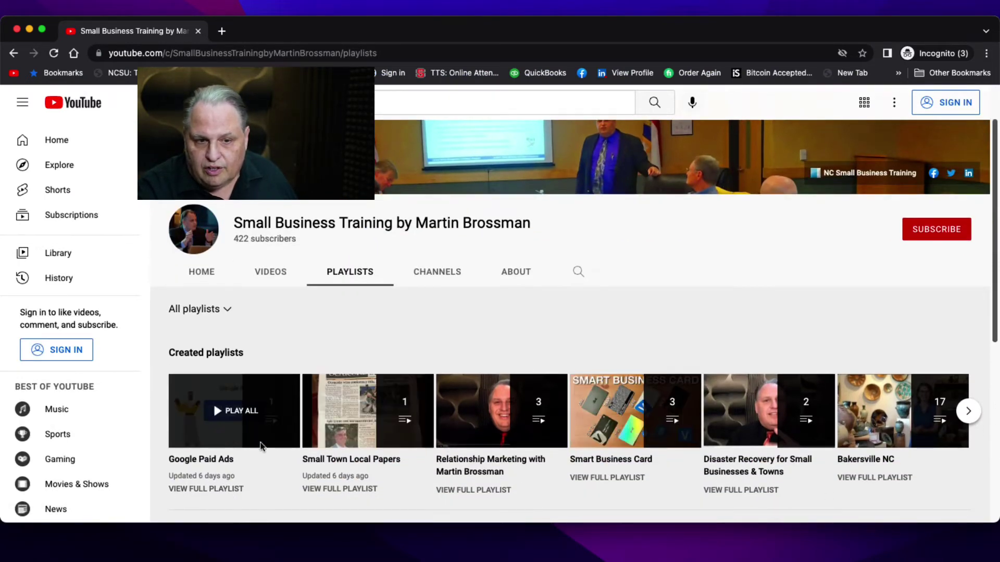
pyautogui.click(968, 412)
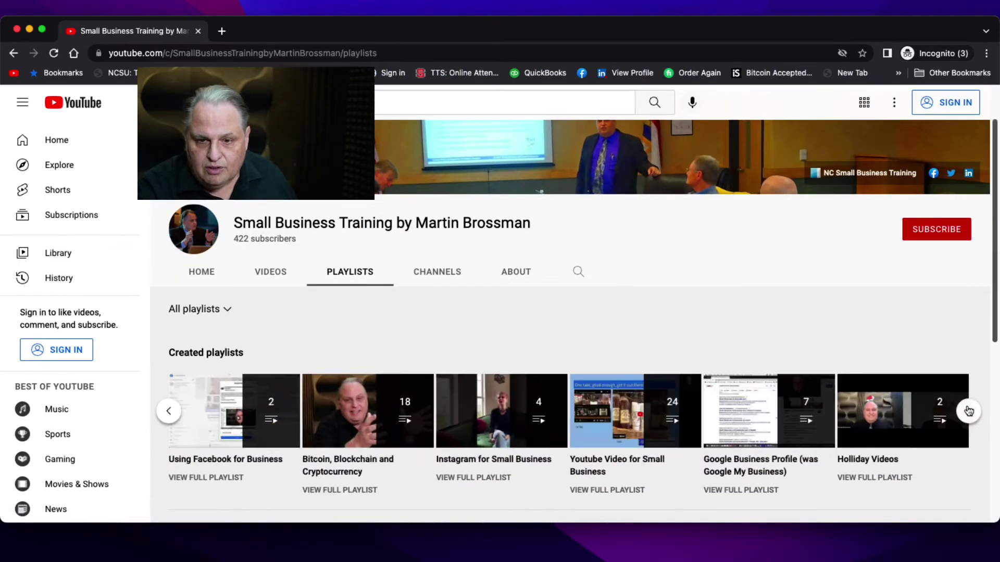
pyautogui.click(169, 411)
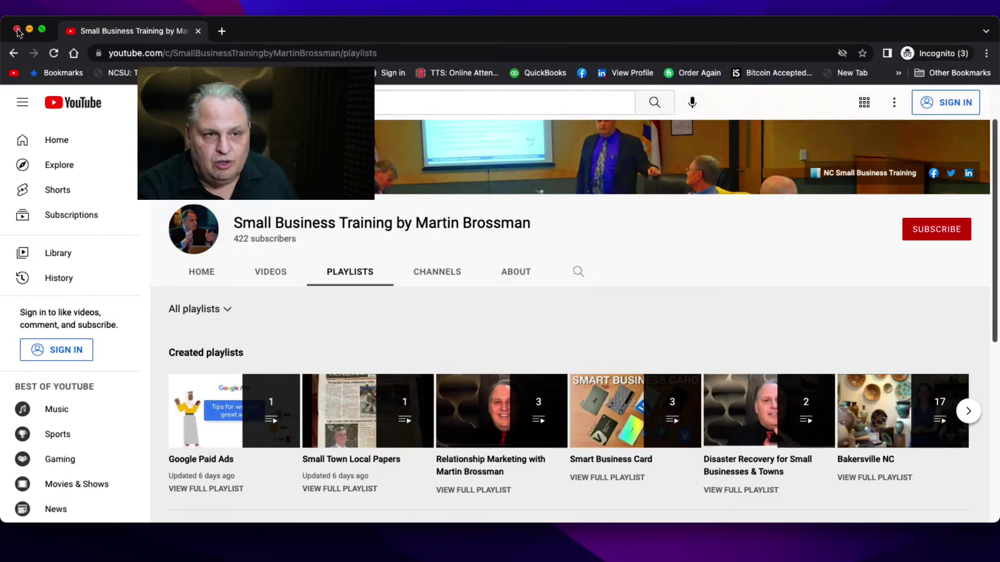
# - Close the Incognito window and show the Playlists list in YouTube Studio
pyautogui.click(17, 32)
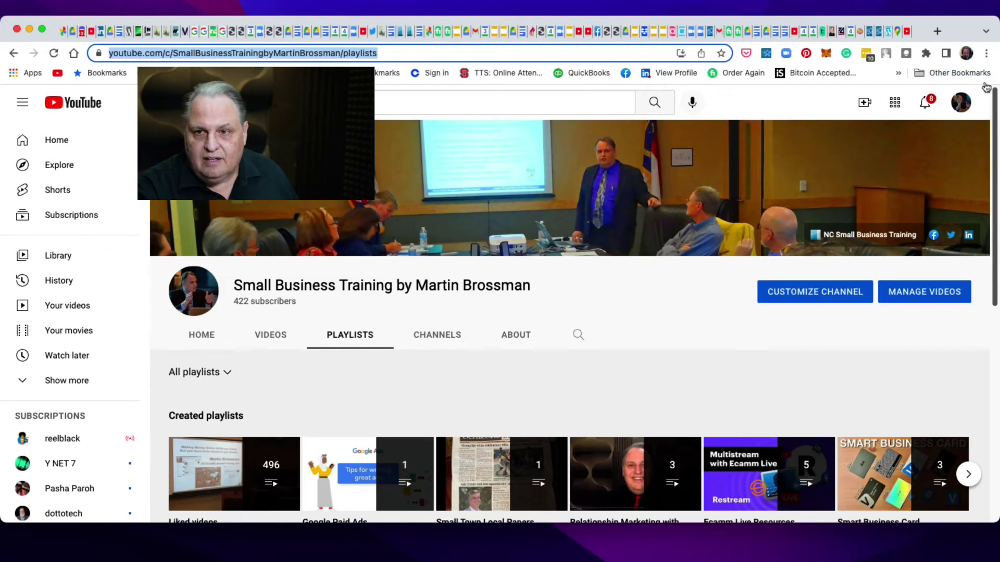
pyautogui.click(960, 105)
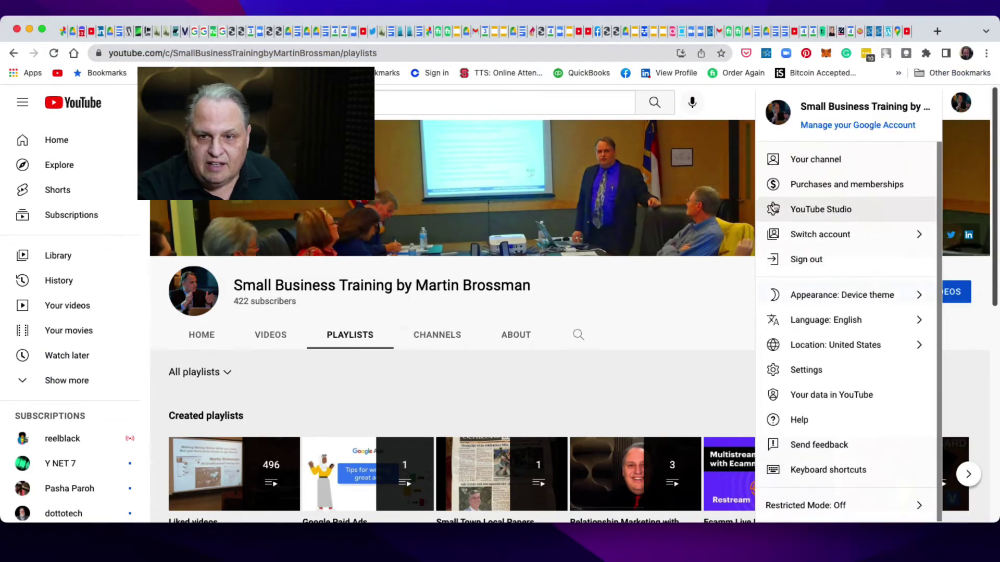
pyautogui.click(809, 213)
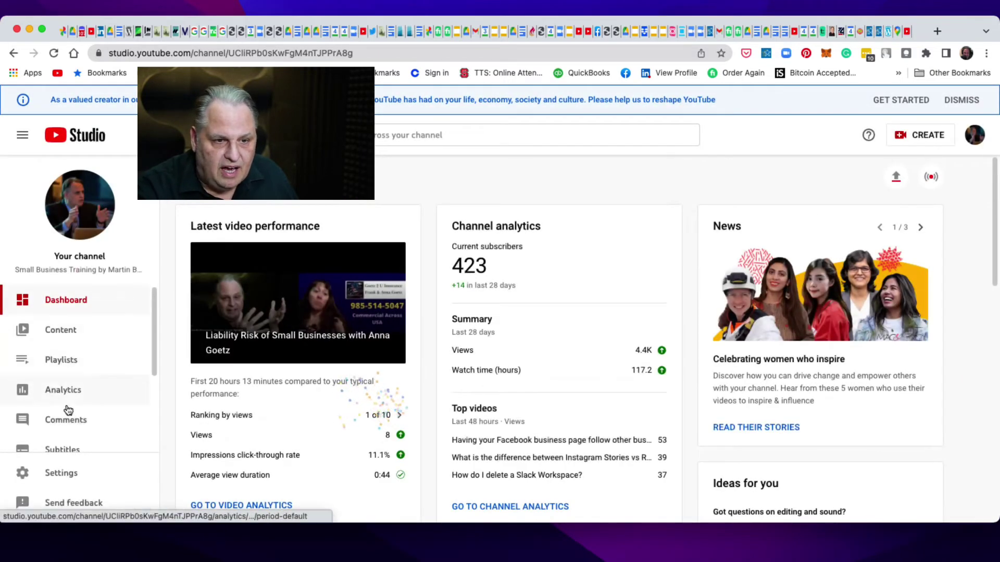
pyautogui.click(58, 364)
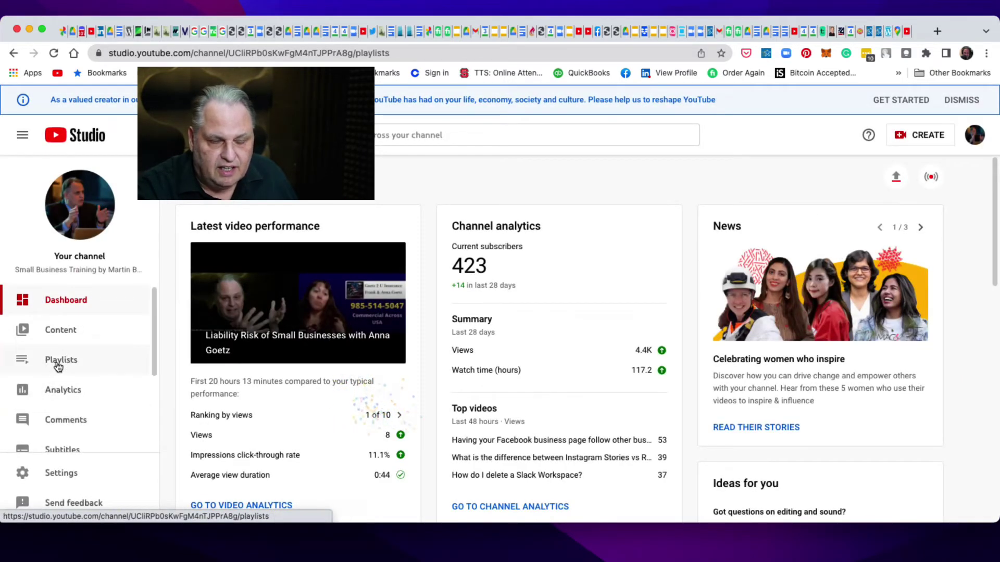
# - Move to the second page of playlists and open Ecamm Live Resources
pyautogui.scroll(-6, 520, 345)
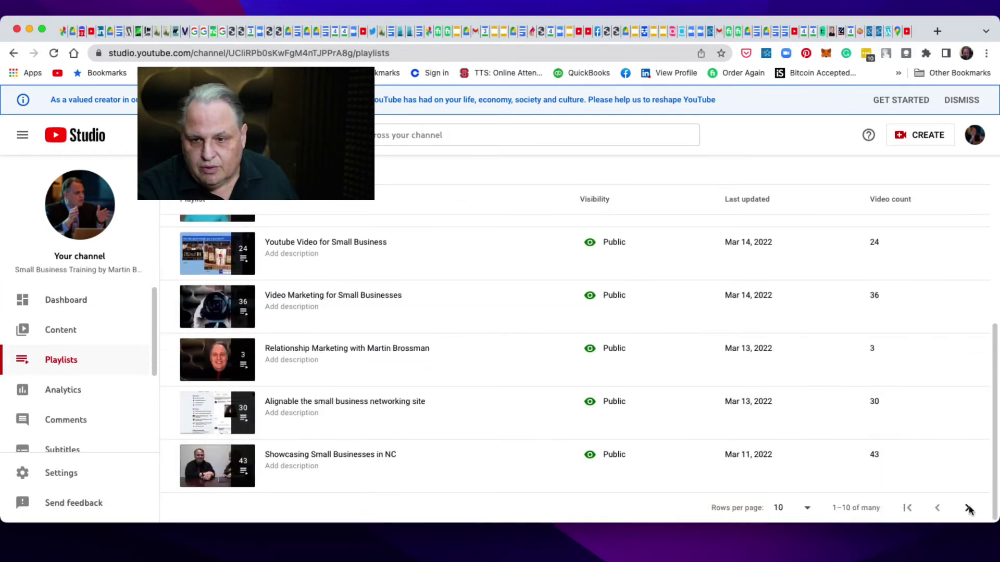
pyautogui.click(967, 508)
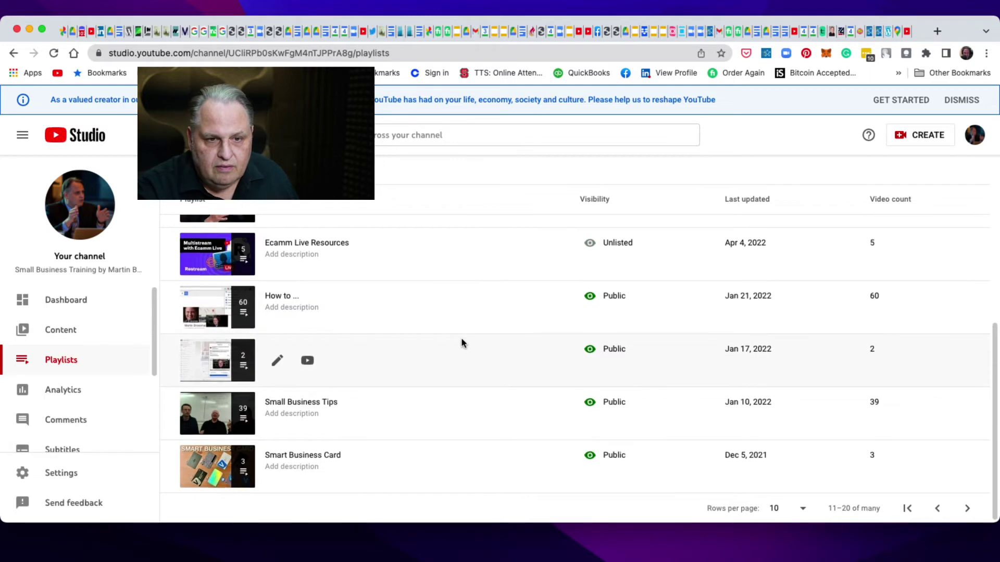
pyautogui.scroll(1, 462, 344)
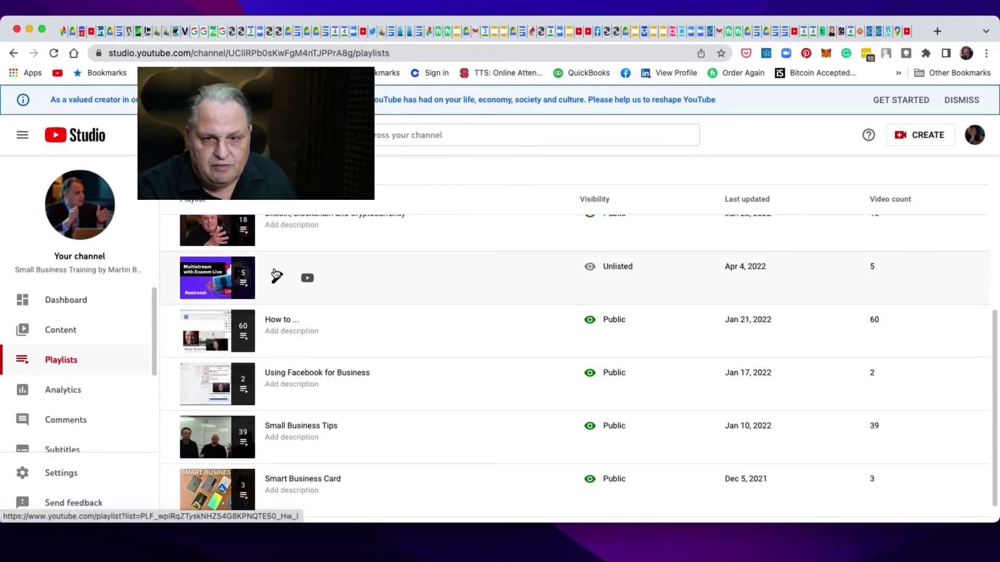
pyautogui.click(247, 290)
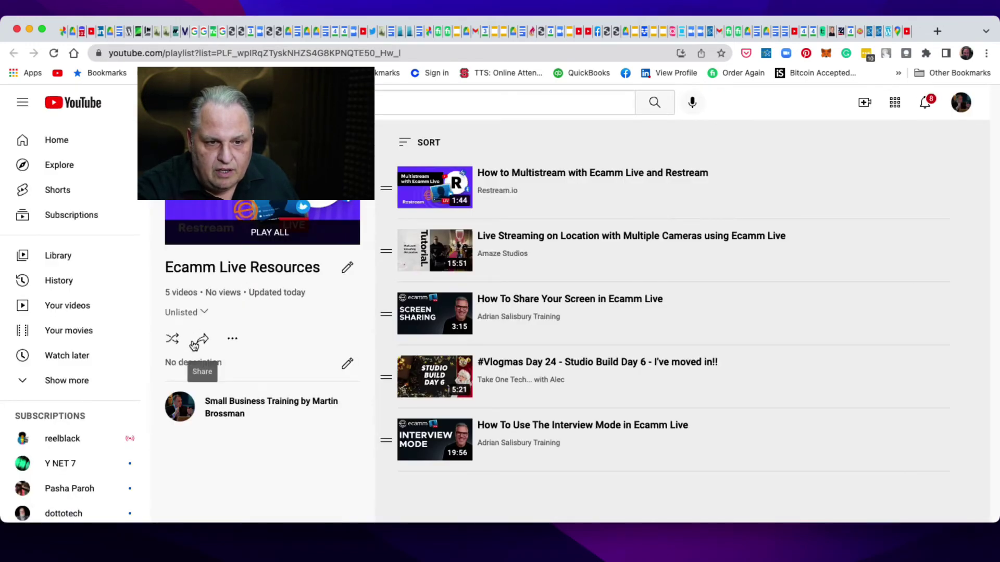
# - Copy the Ecamm Live Resources link from the Share dialog, then close it
pyautogui.click(203, 342)
pyautogui.click(619, 350)
pyautogui.click(642, 249)
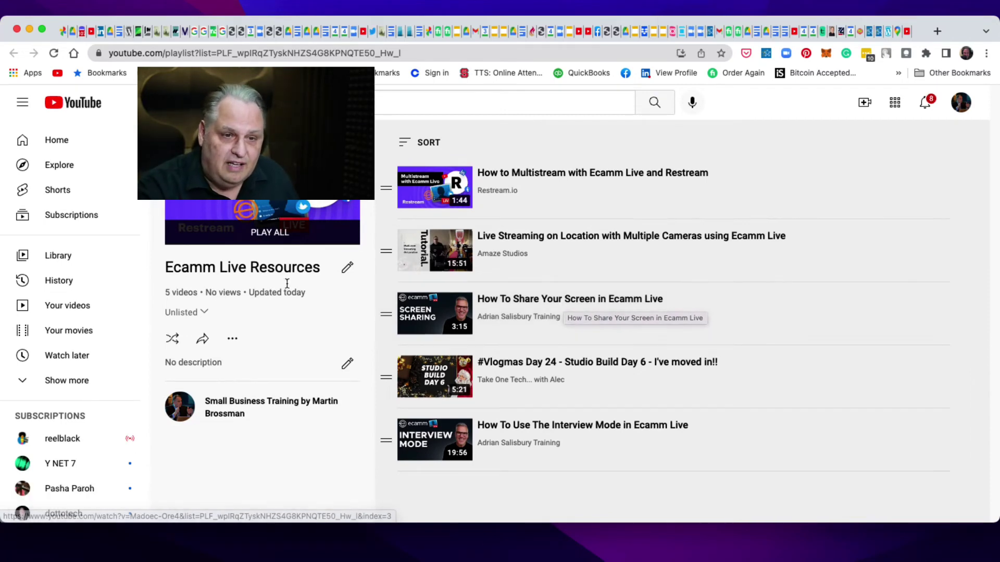
# - Paste the copied playlist link into a new Incognito window and load it
pyautogui.click(987, 53)
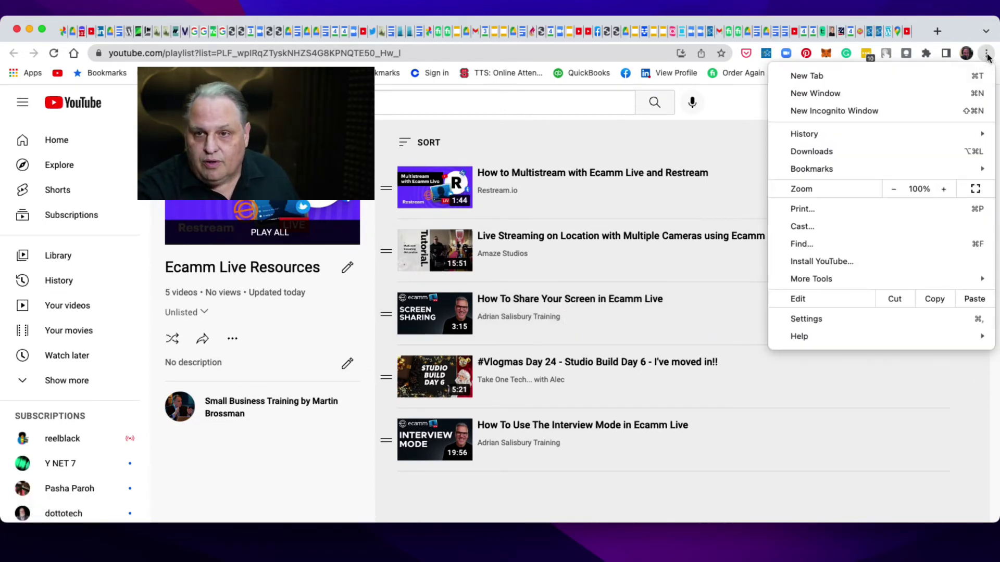
pyautogui.click(887, 111)
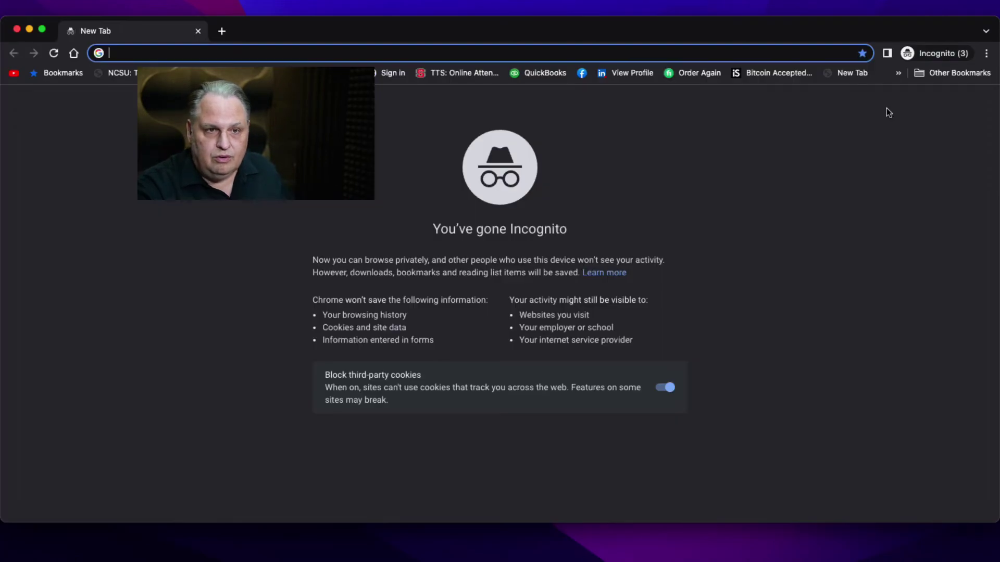
pyautogui.press('super+v')
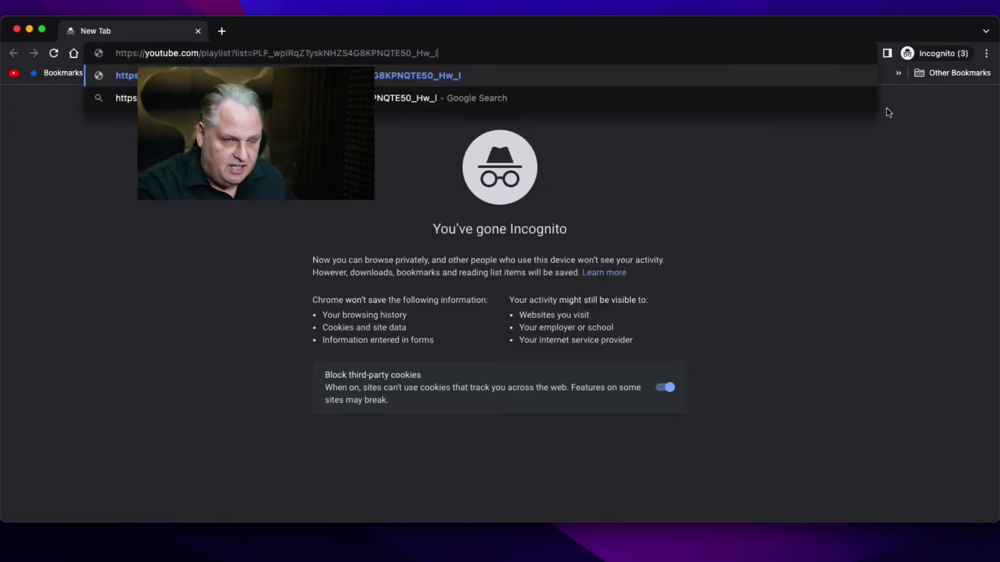
pyautogui.press('Return')
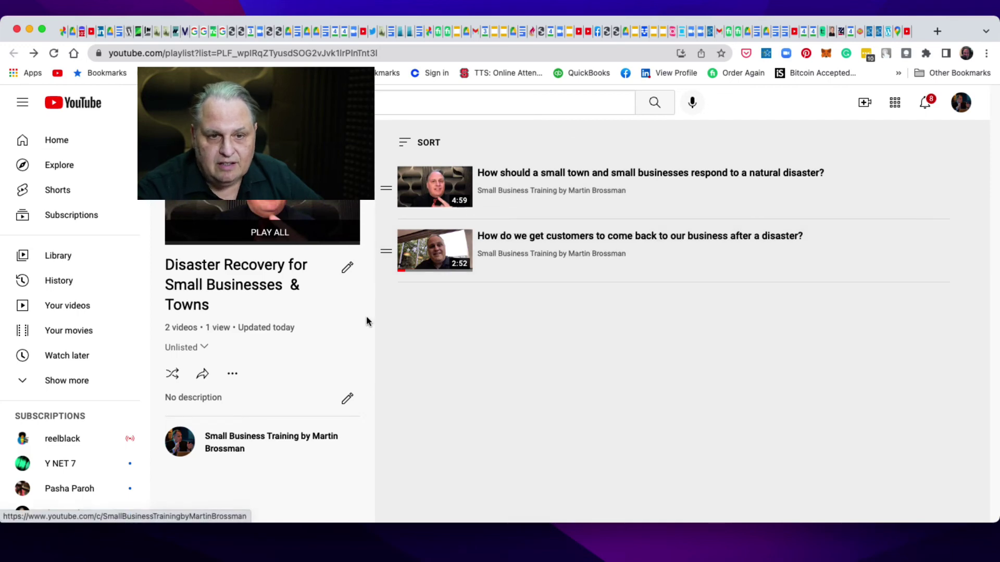
# - Choose Unlisted in the Disaster Recovery playlist's privacy dropdown, then copy its share link and close Share
pyautogui.click(198, 352)
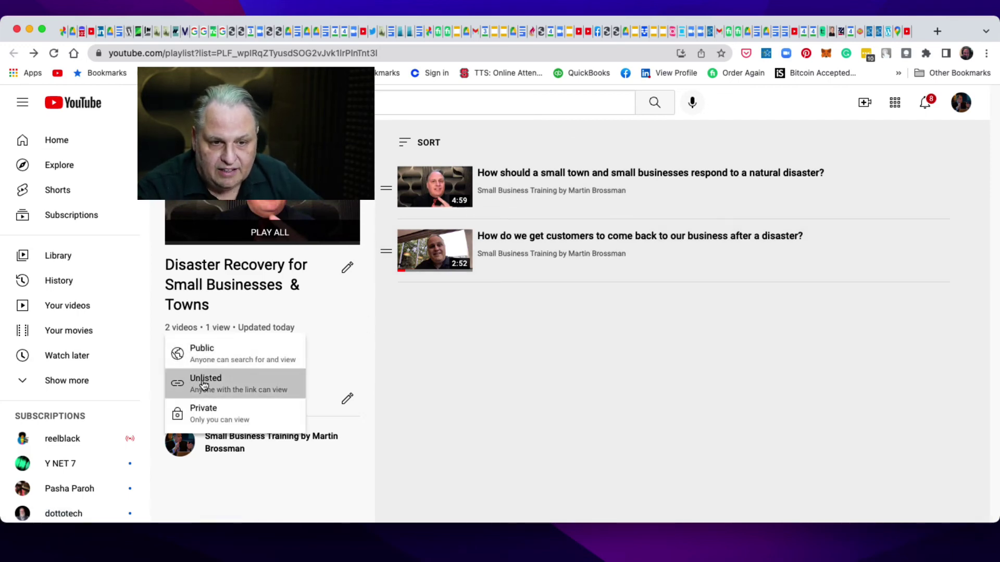
pyautogui.click(203, 386)
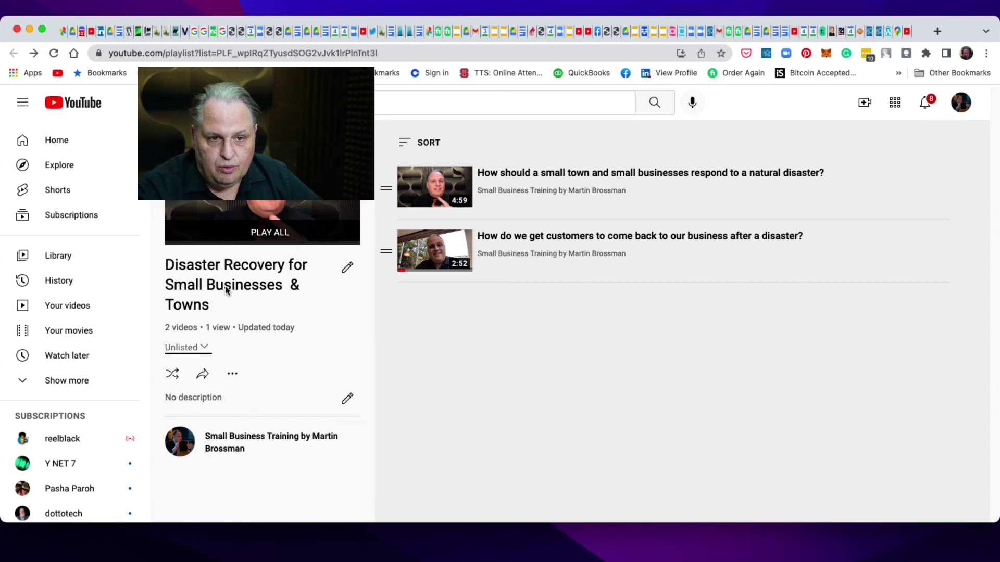
pyautogui.click(203, 374)
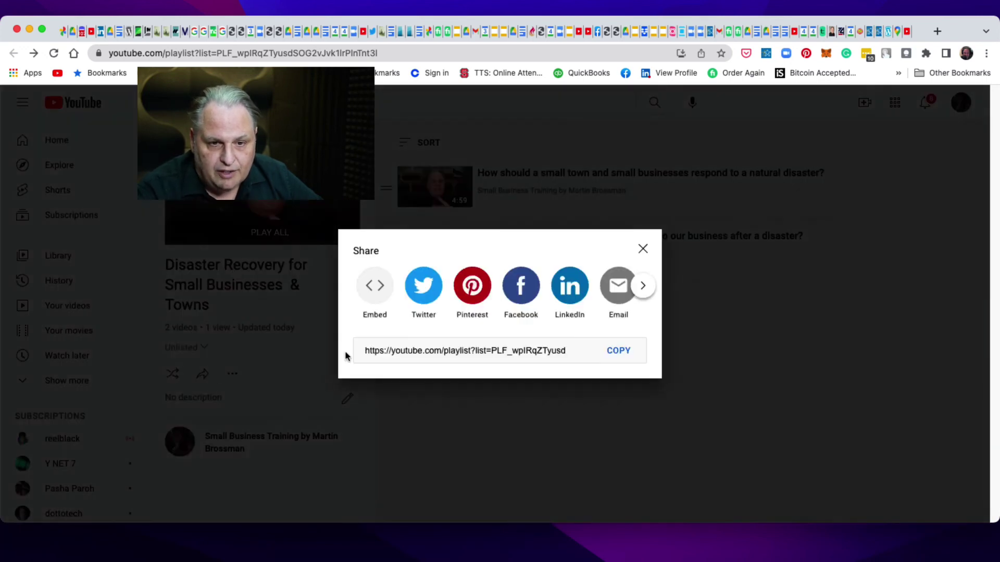
pyautogui.click(618, 351)
pyautogui.click(642, 249)
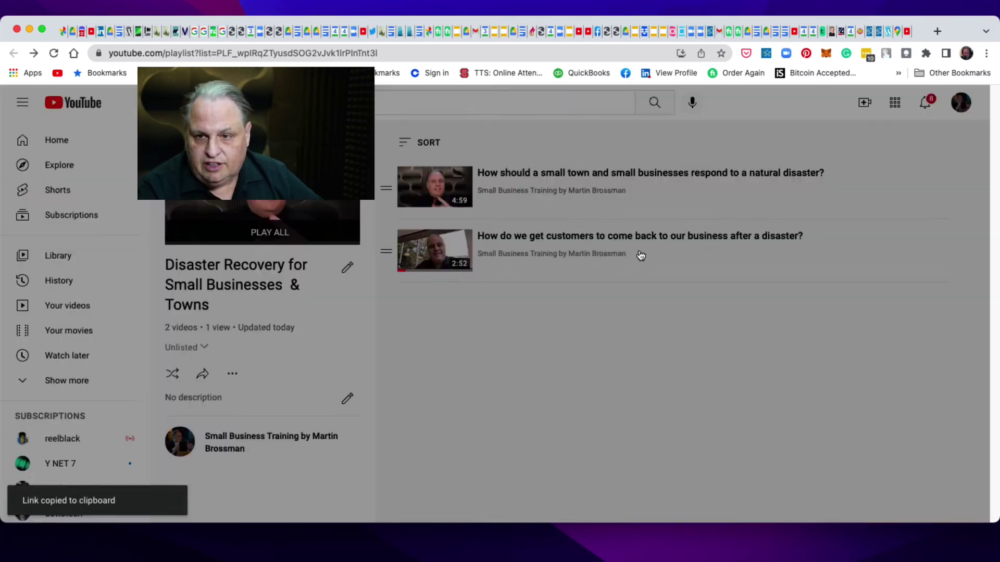